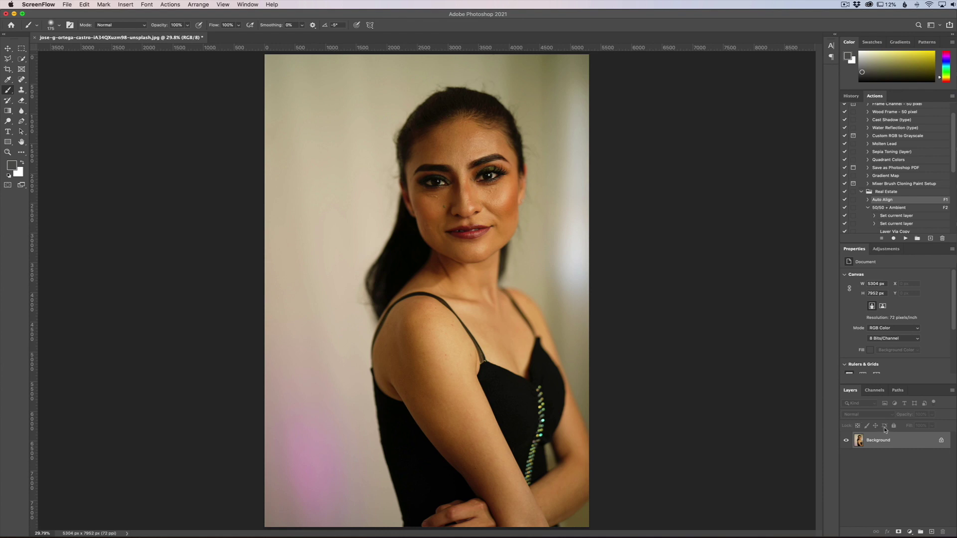
# Step: Duplicate the portrait's Background layer to create a Background copy layer
pyautogui.moveTo(919, 448); pyautogui.dragTo(931, 532)
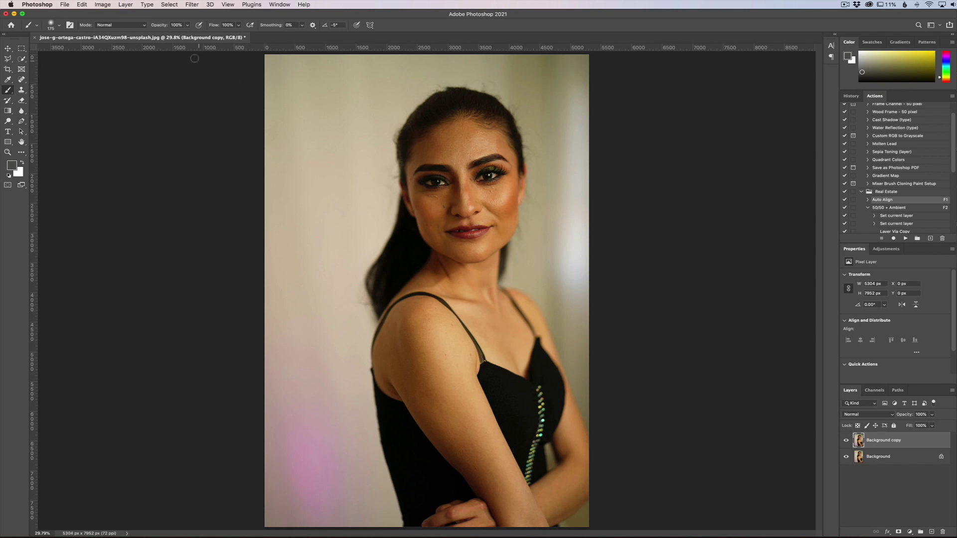
# Step: Invert the Background copy's colours and set its blend mode to Vivid Light
pyautogui.click(103, 5)
pyautogui.moveTo(108, 25)
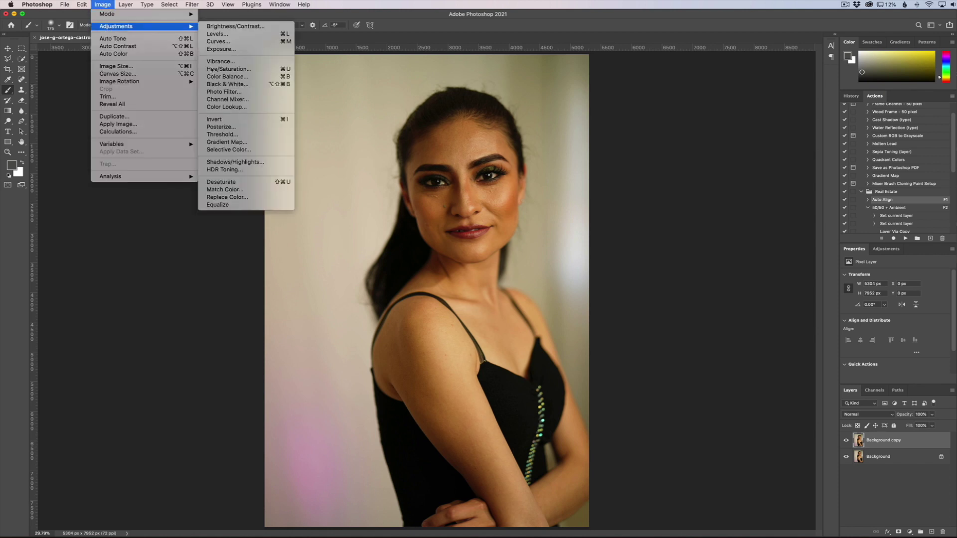
pyautogui.click(235, 122)
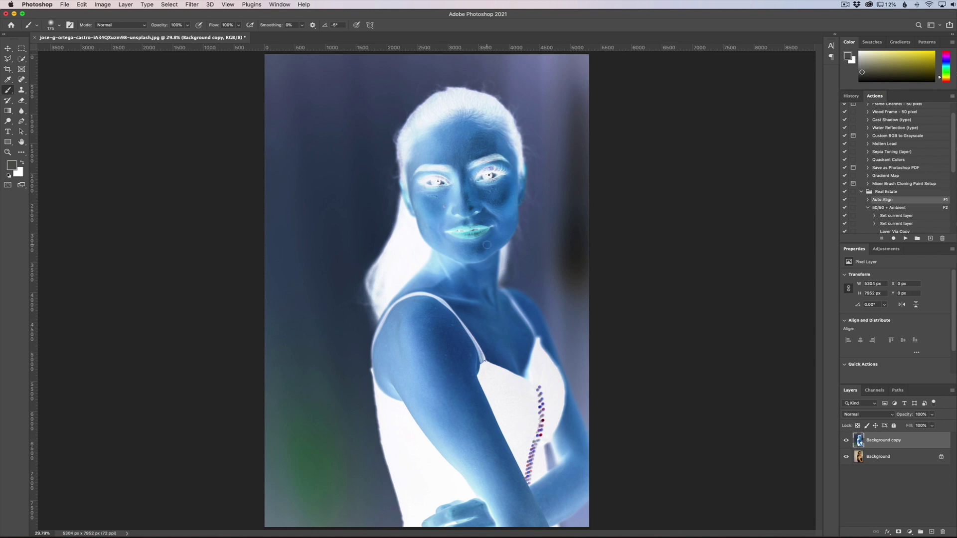
pyautogui.click(881, 415)
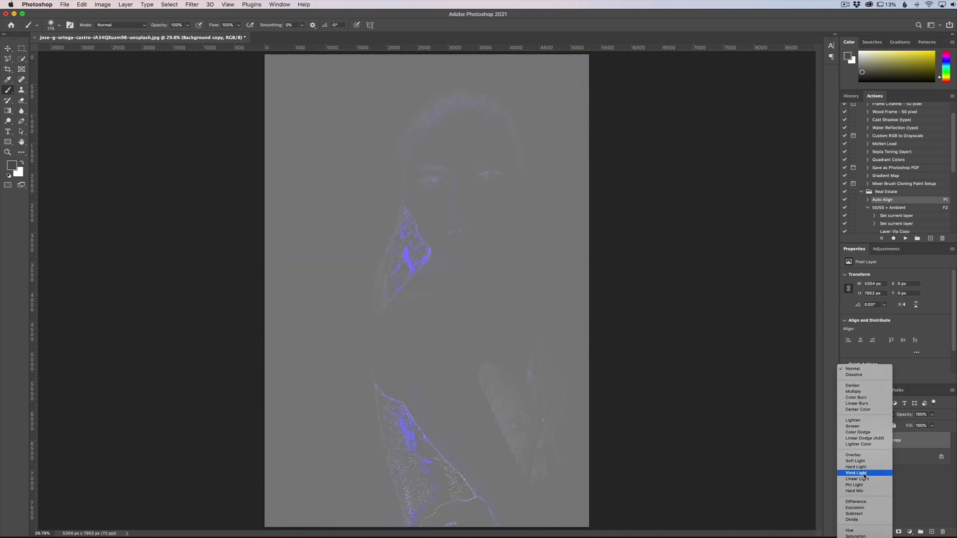
pyautogui.click(864, 474)
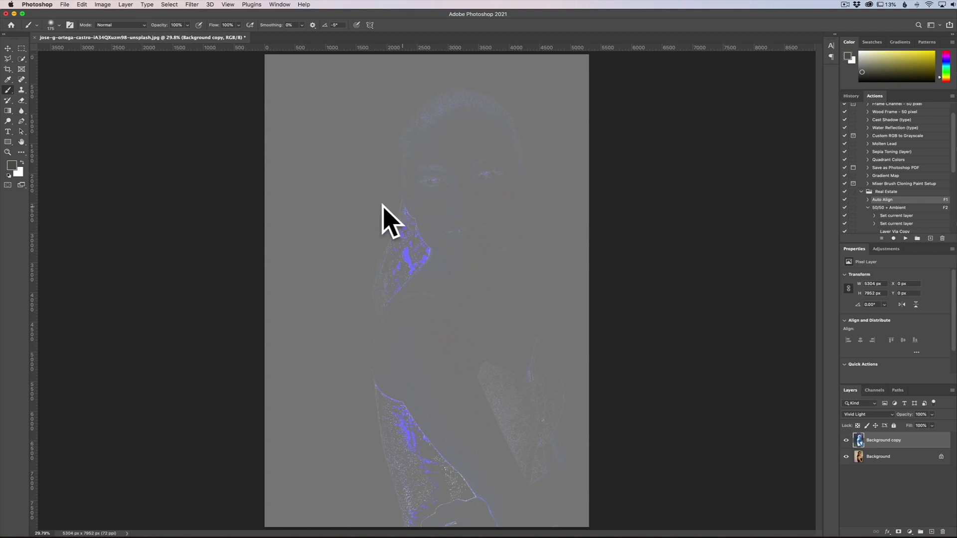
pyautogui.click(192, 4)
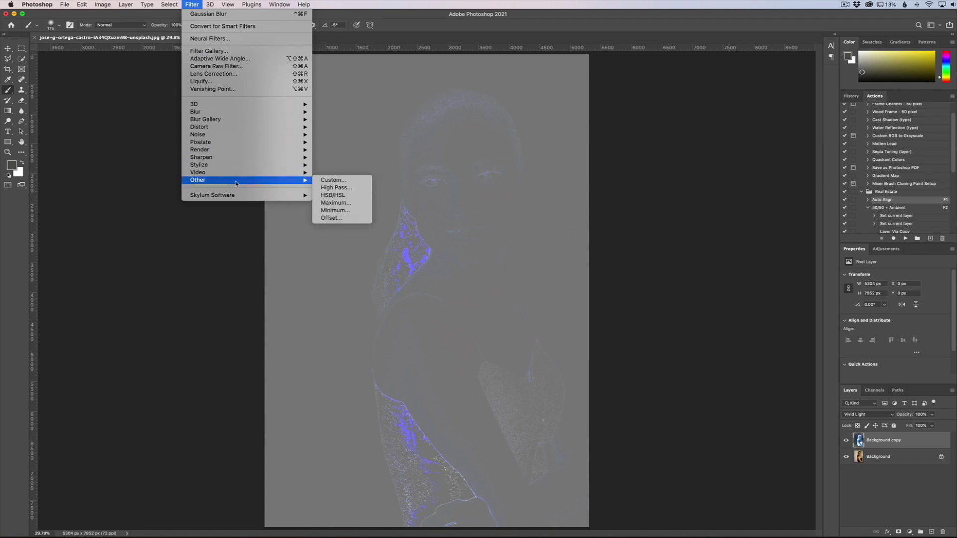
# Step: Apply a High Pass filter with a 24-pixel radius to the inverted Background copy
pyautogui.moveTo(304, 180)
pyautogui.click(330, 187)
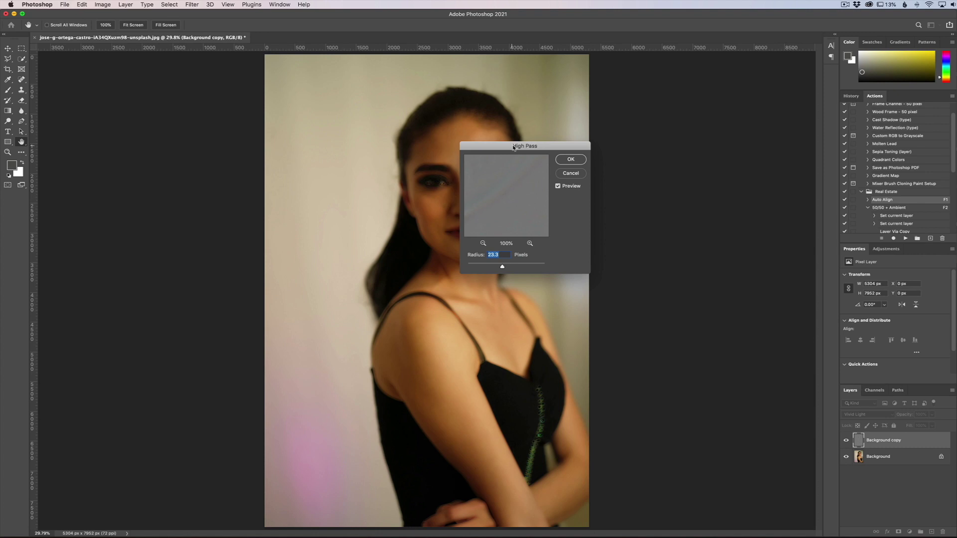
pyautogui.moveTo(515, 145); pyautogui.dragTo(604, 142)
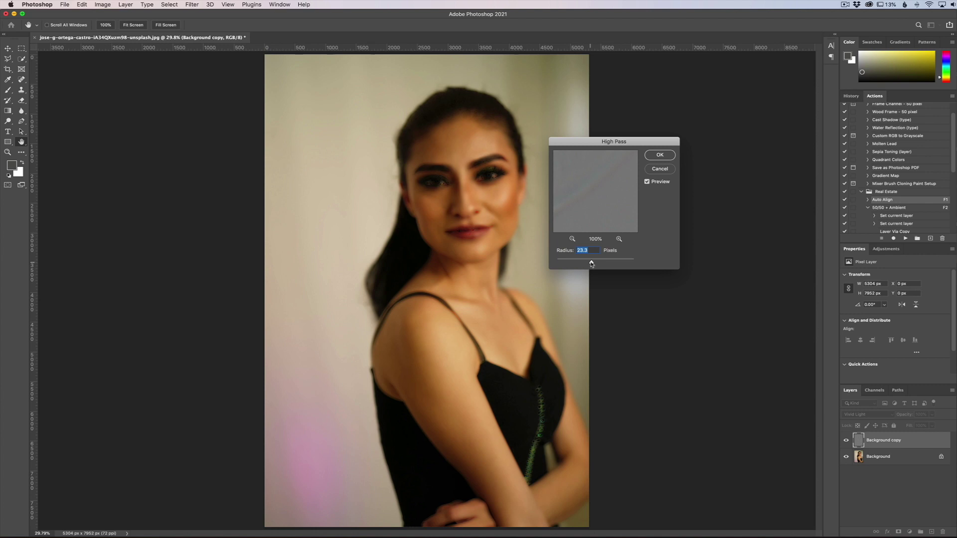
pyautogui.moveTo(592, 264); pyautogui.dragTo(593, 264)
pyautogui.write('24')
pyautogui.click(658, 155)
pyautogui.press('b')
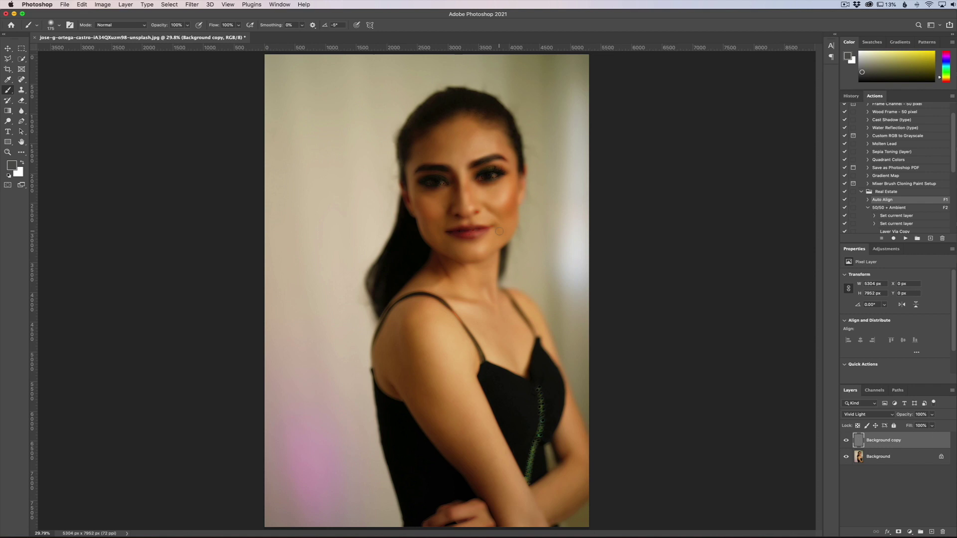
# Step: Blur the Background copy with a 3.3-pixel Gaussian Blur and fit the portrait on screen
pyautogui.click(197, 5)
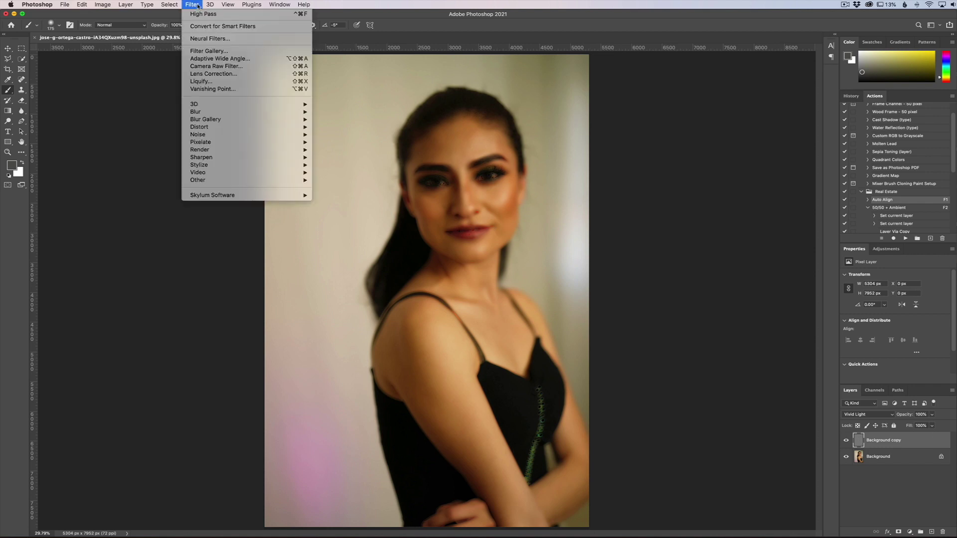
pyautogui.moveTo(212, 112)
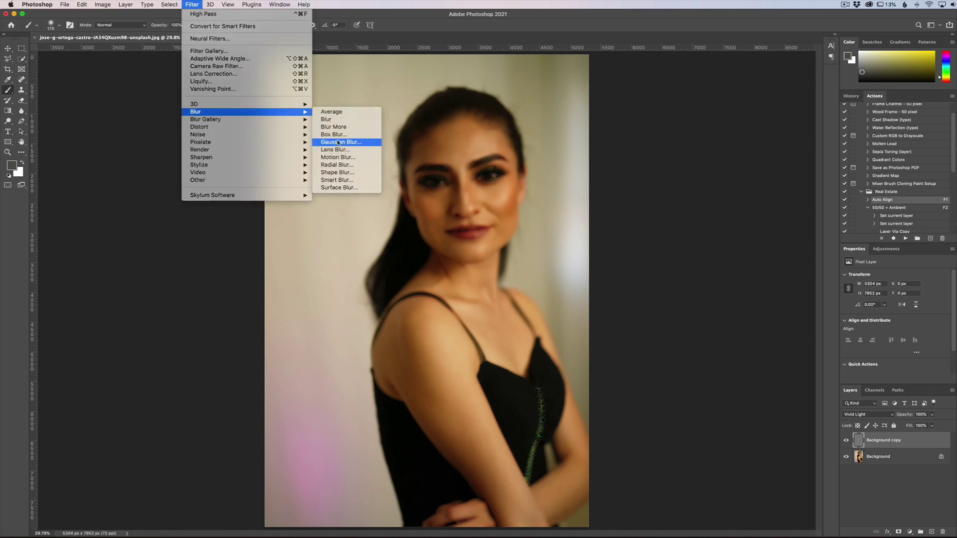
pyautogui.click(356, 142)
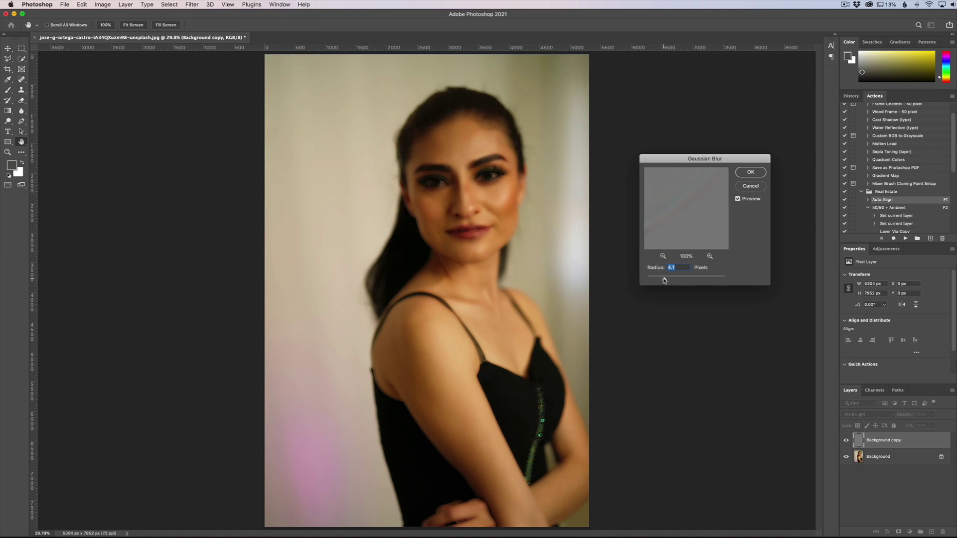
pyautogui.scroll(5, 485, 224)
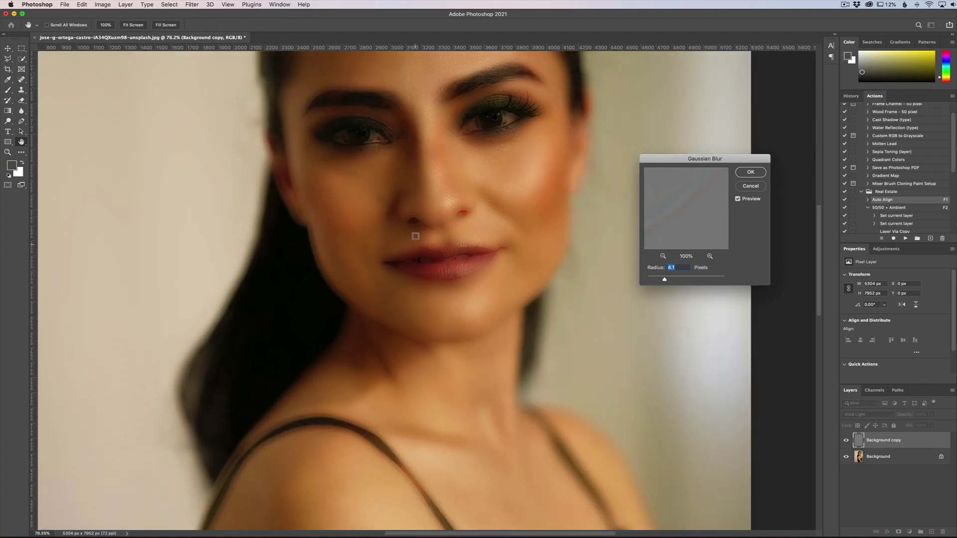
pyautogui.scroll(3, 415, 235)
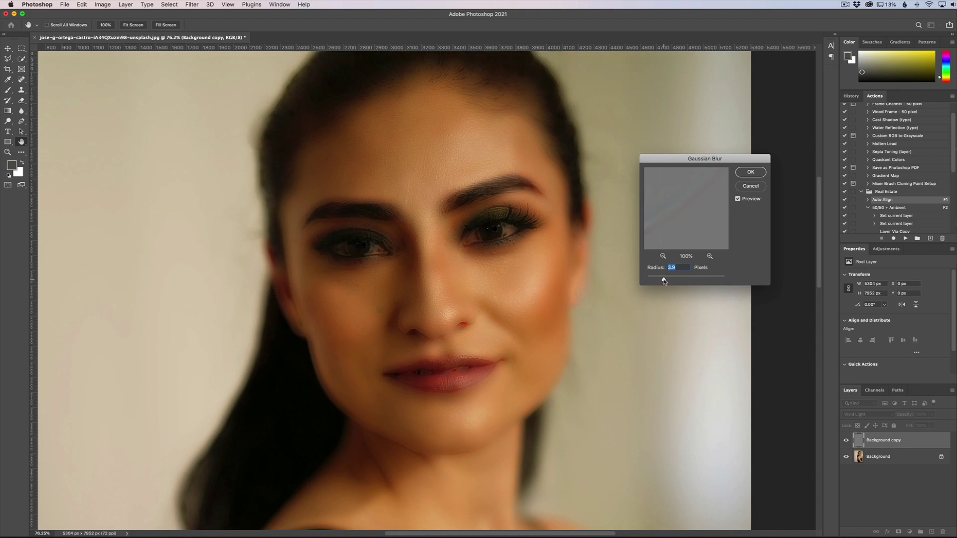
pyautogui.moveTo(664, 281); pyautogui.dragTo(660, 281)
pyautogui.moveTo(660, 282); pyautogui.dragTo(664, 280)
pyautogui.click(752, 175)
pyautogui.press('b')
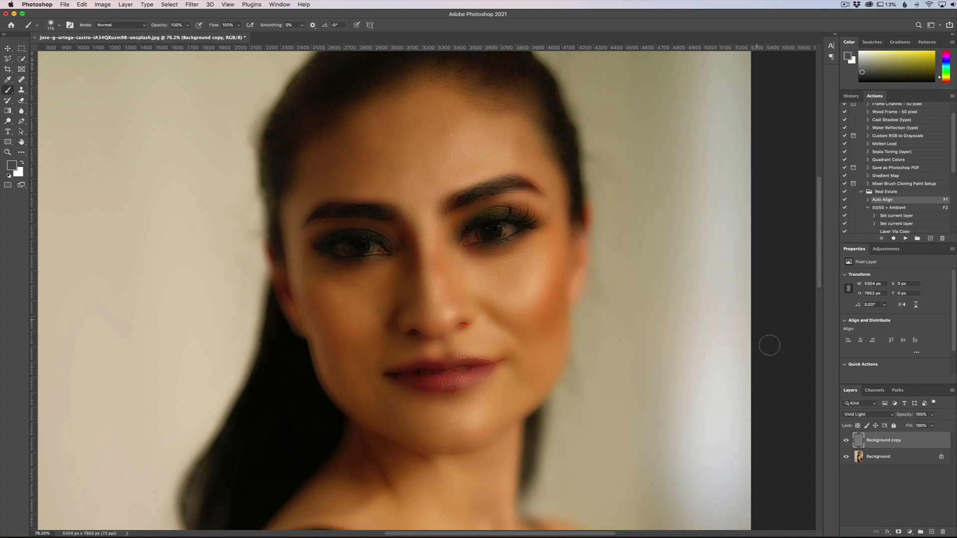
pyautogui.press('super+0')
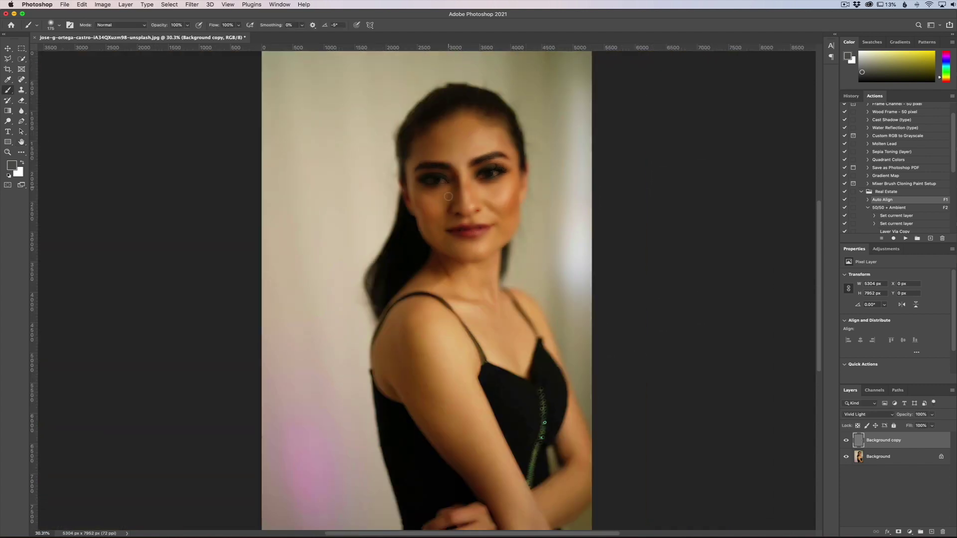
# Step: Add a black layer mask and set up a soft round white brush at 50% flow
pyautogui.keyDown('alt'); pyautogui.click(898, 532); pyautogui.keyUp('alt')
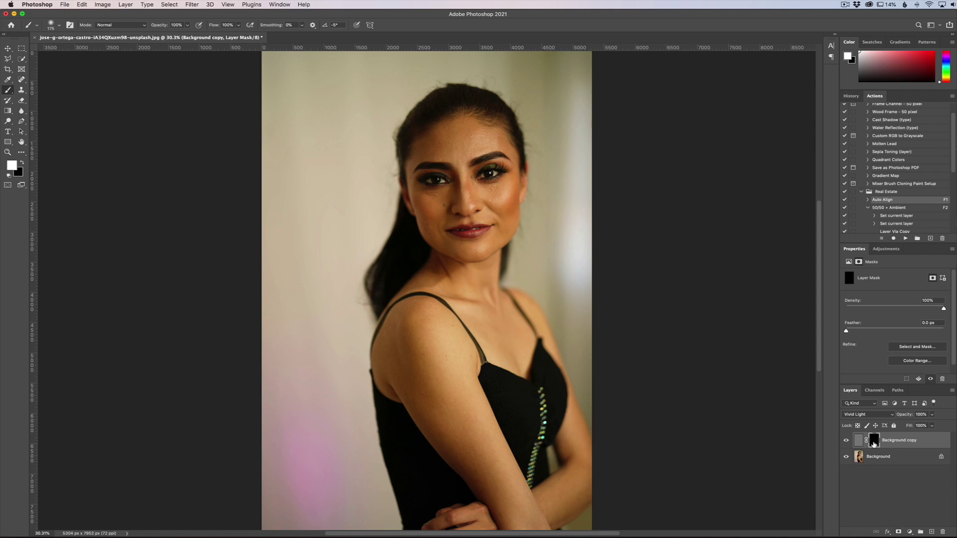
pyautogui.scroll(5, 476, 202)
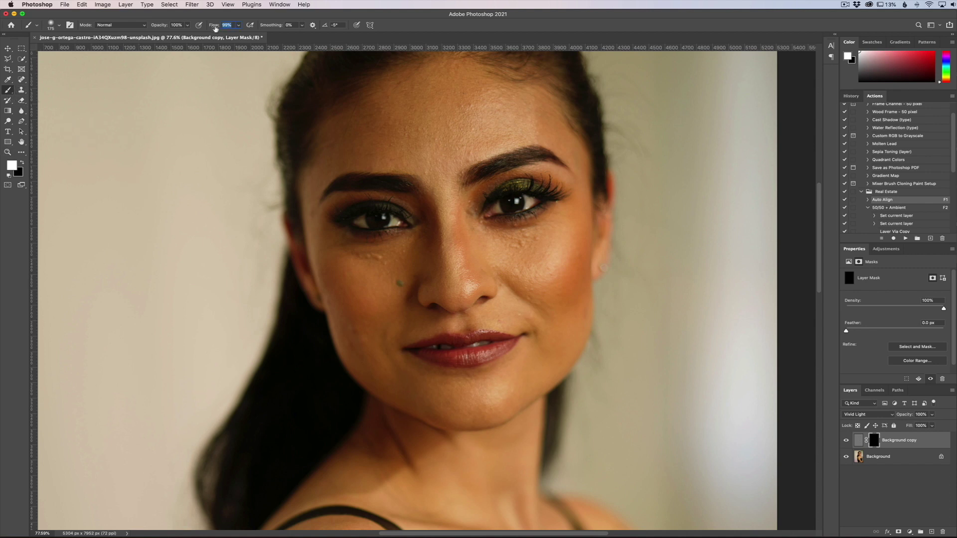
pyautogui.moveTo(215, 26); pyautogui.dragTo(195, 28)
pyautogui.press(']')
pyautogui.press(']')
pyautogui.press(']')
pyautogui.press(']')
pyautogui.press(']')
pyautogui.press(']')
pyautogui.press(']')
pyautogui.click(60, 30)
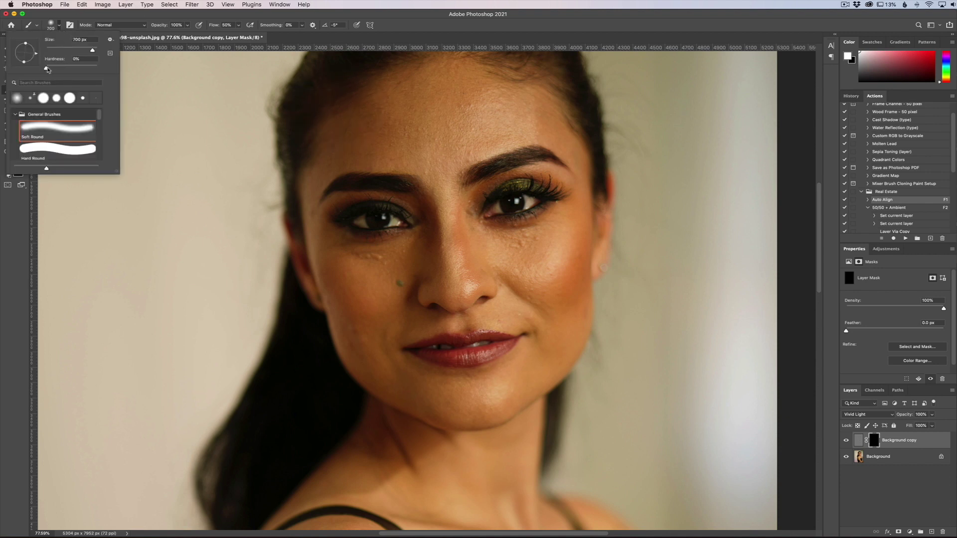
pyautogui.press('Return')
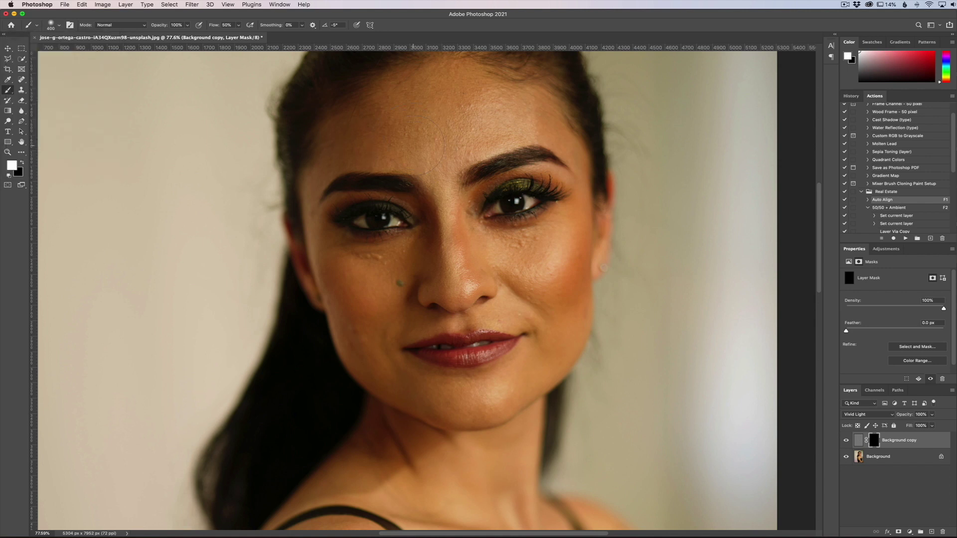
# Step: Paint smoothing back onto the left cheek with a 200-pixel brush, then shrink it to 125
pyautogui.scroll(3, 436, 136)
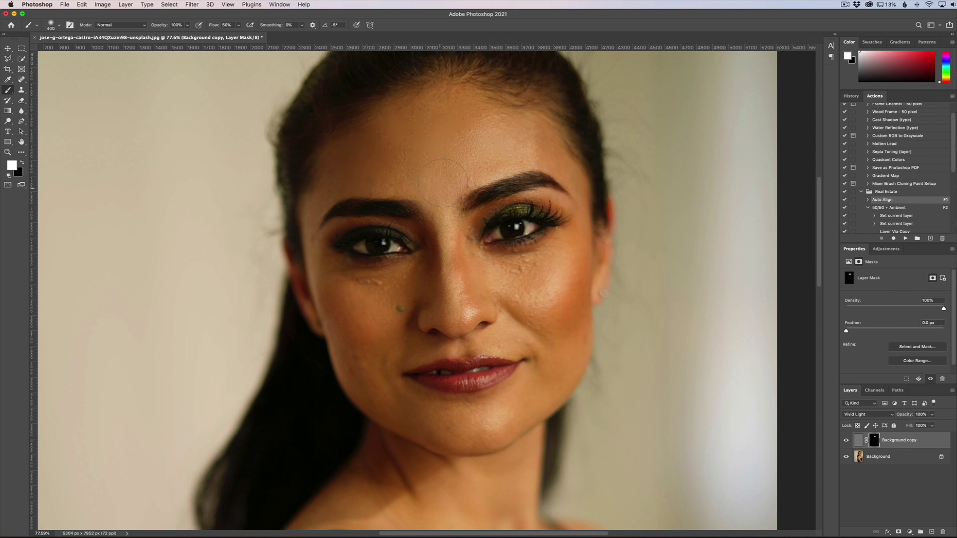
pyautogui.press('[')
pyautogui.press('[')
pyautogui.press('[')
pyautogui.moveTo(412, 297)
pyautogui.mouseDown()
pyautogui.moveTo(372, 281)
pyautogui.moveTo(351, 288)
pyautogui.moveTo(322, 274)
pyautogui.mouseUp()
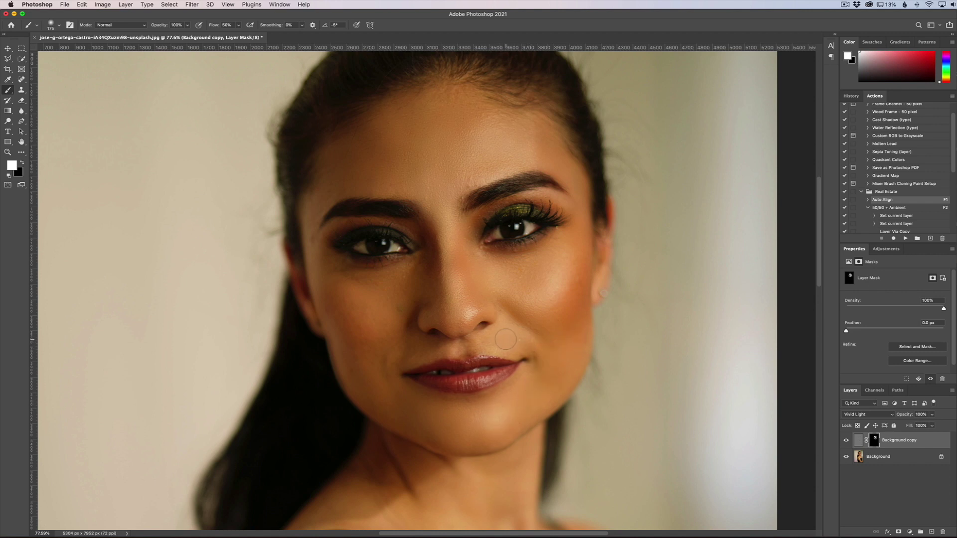
pyautogui.press('[')
pyautogui.press('[')
# Step: Compare the smoothing layer off and on, then add an empty Layer 1 for healing
pyautogui.click(845, 440)
pyautogui.click(846, 441)
pyautogui.click(931, 532)
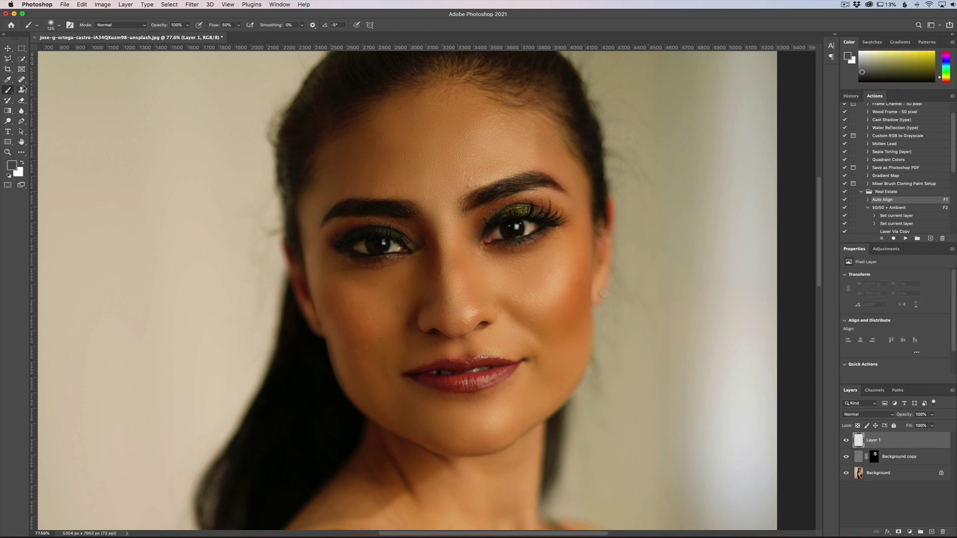
# Step: Spot-heal blemishes under the eye, on the cheek and near the inner eye on Layer 1
pyautogui.press('j')
pyautogui.scroll(3, 383, 288)
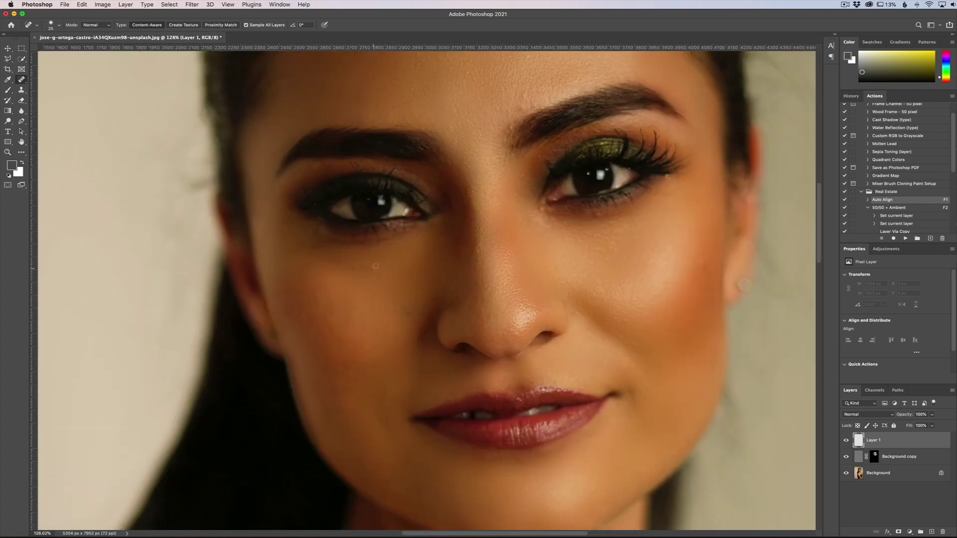
pyautogui.click(382, 277)
pyautogui.click(413, 259)
pyautogui.click(408, 310)
pyautogui.click(575, 312)
pyautogui.click(523, 177)
pyautogui.click(531, 188)
pyautogui.click(515, 197)
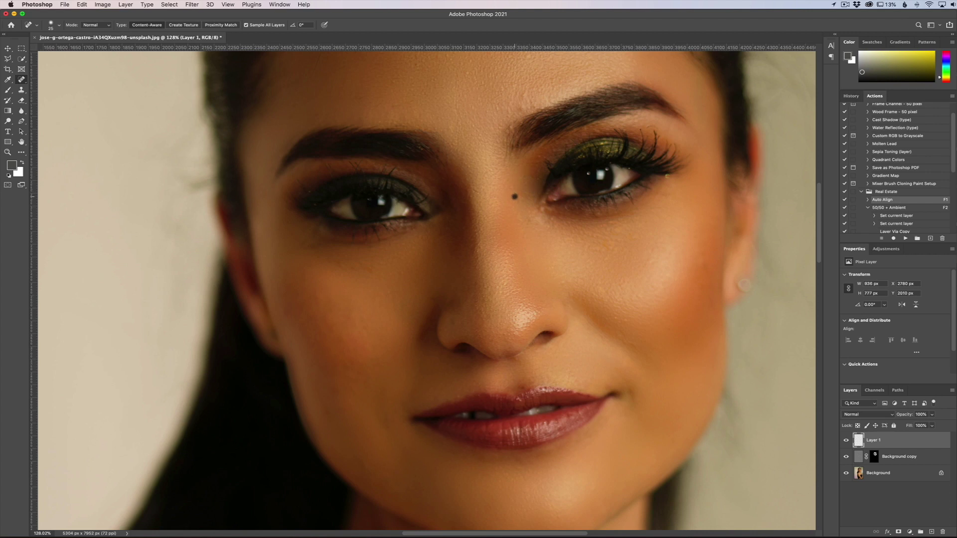
# Step: Group Layer 1 and Background copy into Group 1, undoing an accidental merge first
pyautogui.keyDown('shift'); pyautogui.click(902, 458); pyautogui.keyUp('shift')
pyautogui.press('super+e')
pyautogui.press('super+z')
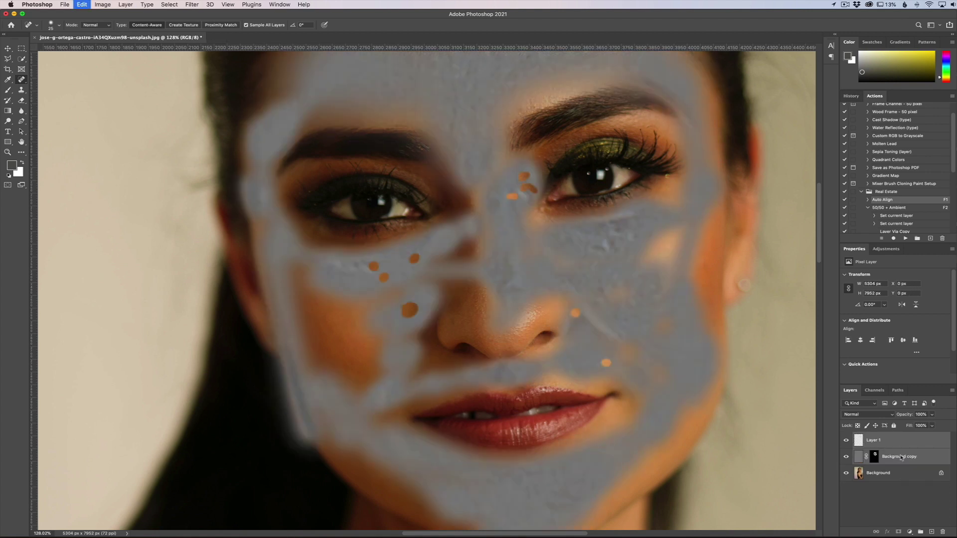
pyautogui.press('super+g')
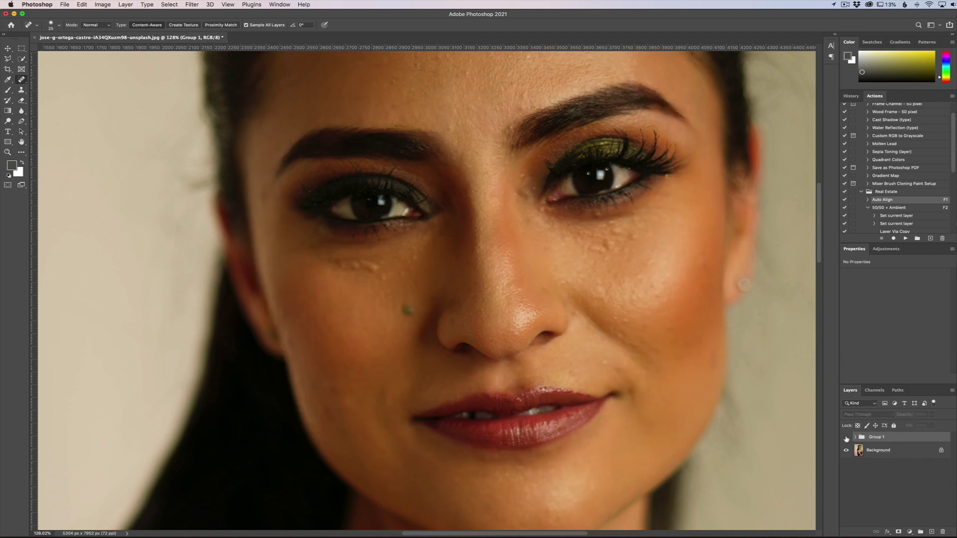
# Step: Zoom out on the face and lower Group 1's opacity to 86%
pyautogui.press('super+minus')
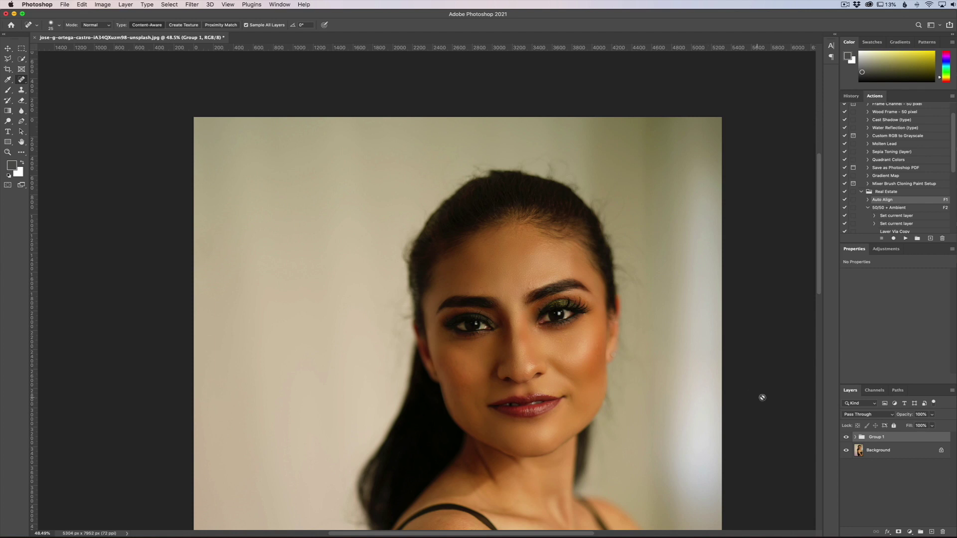
pyautogui.moveTo(907, 418); pyautogui.dragTo(900, 418)
pyautogui.moveTo(899, 417); pyautogui.dragTo(897, 417)
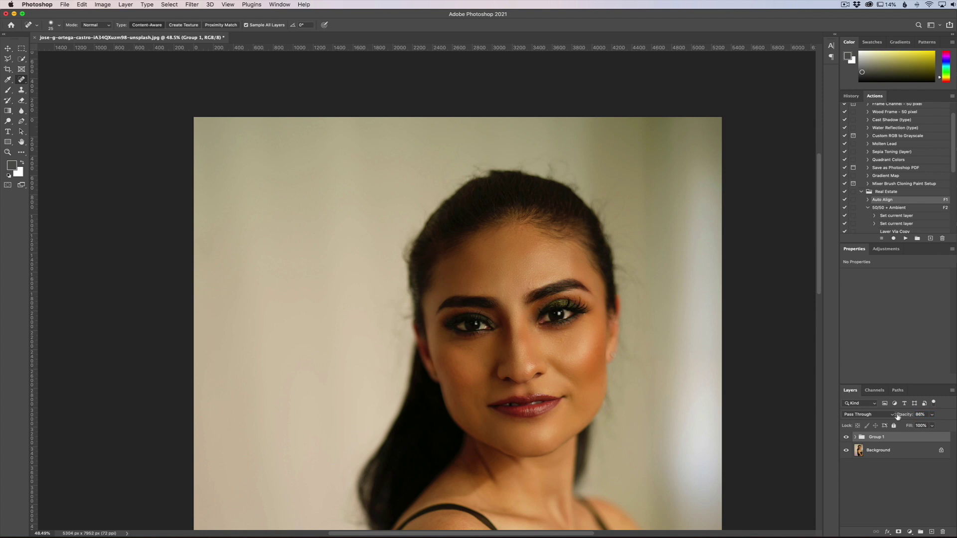